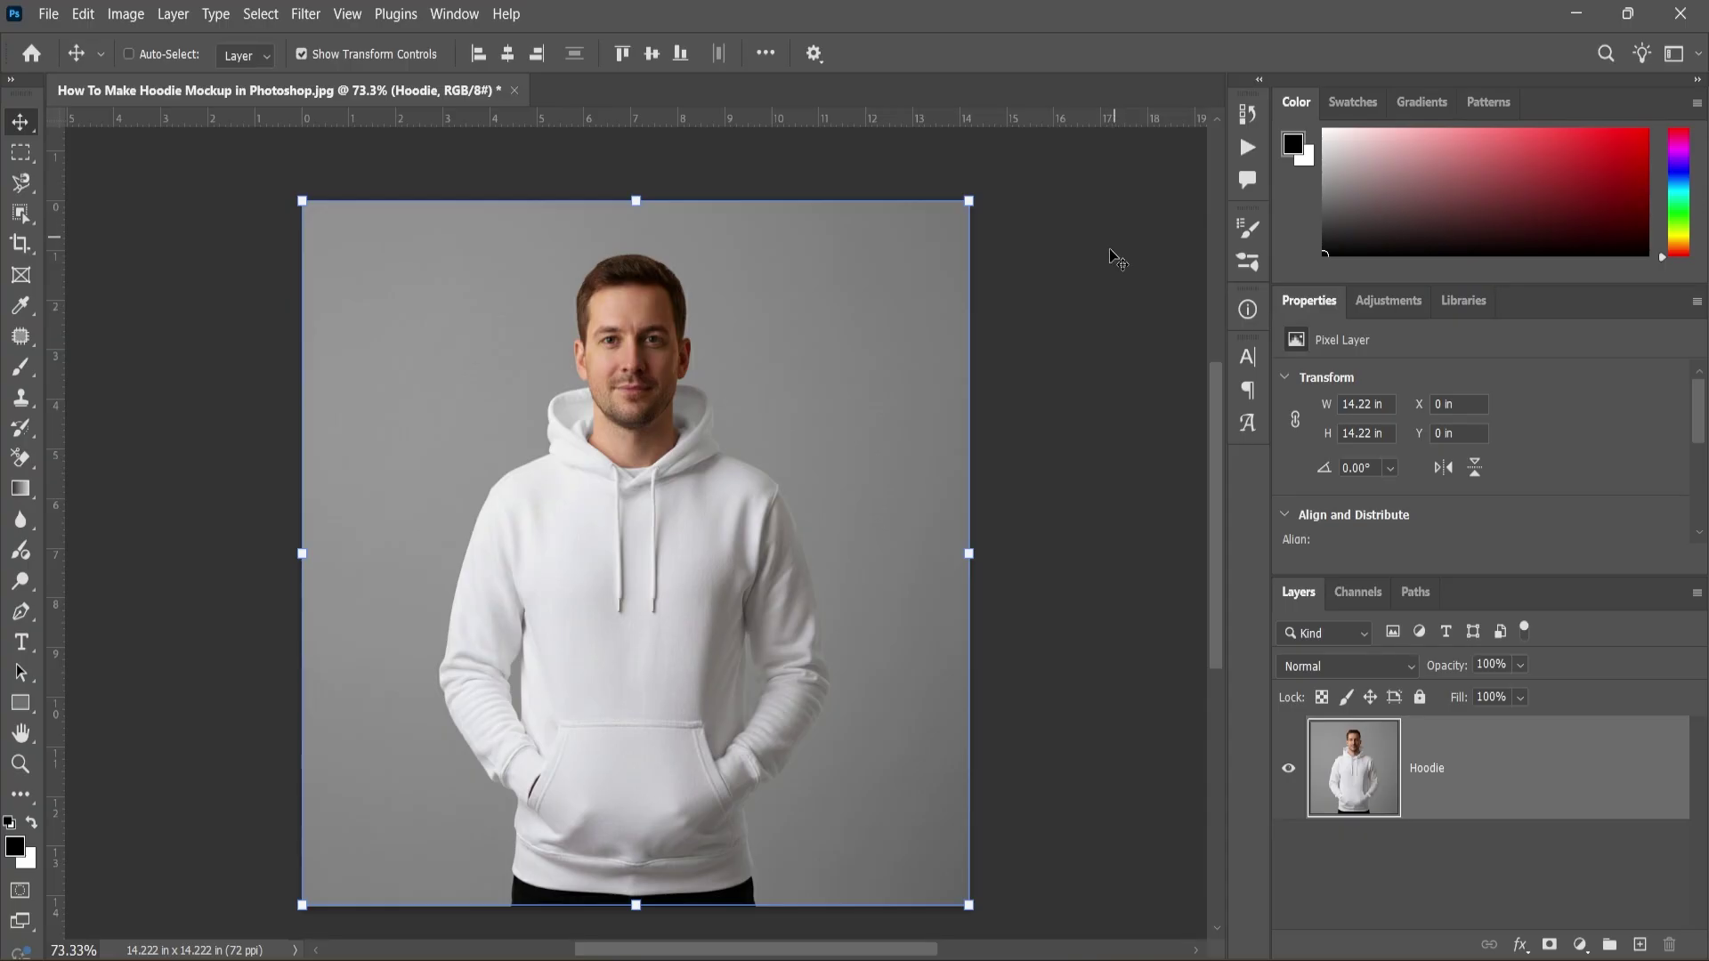
pyautogui.scroll(2, 736, 613)
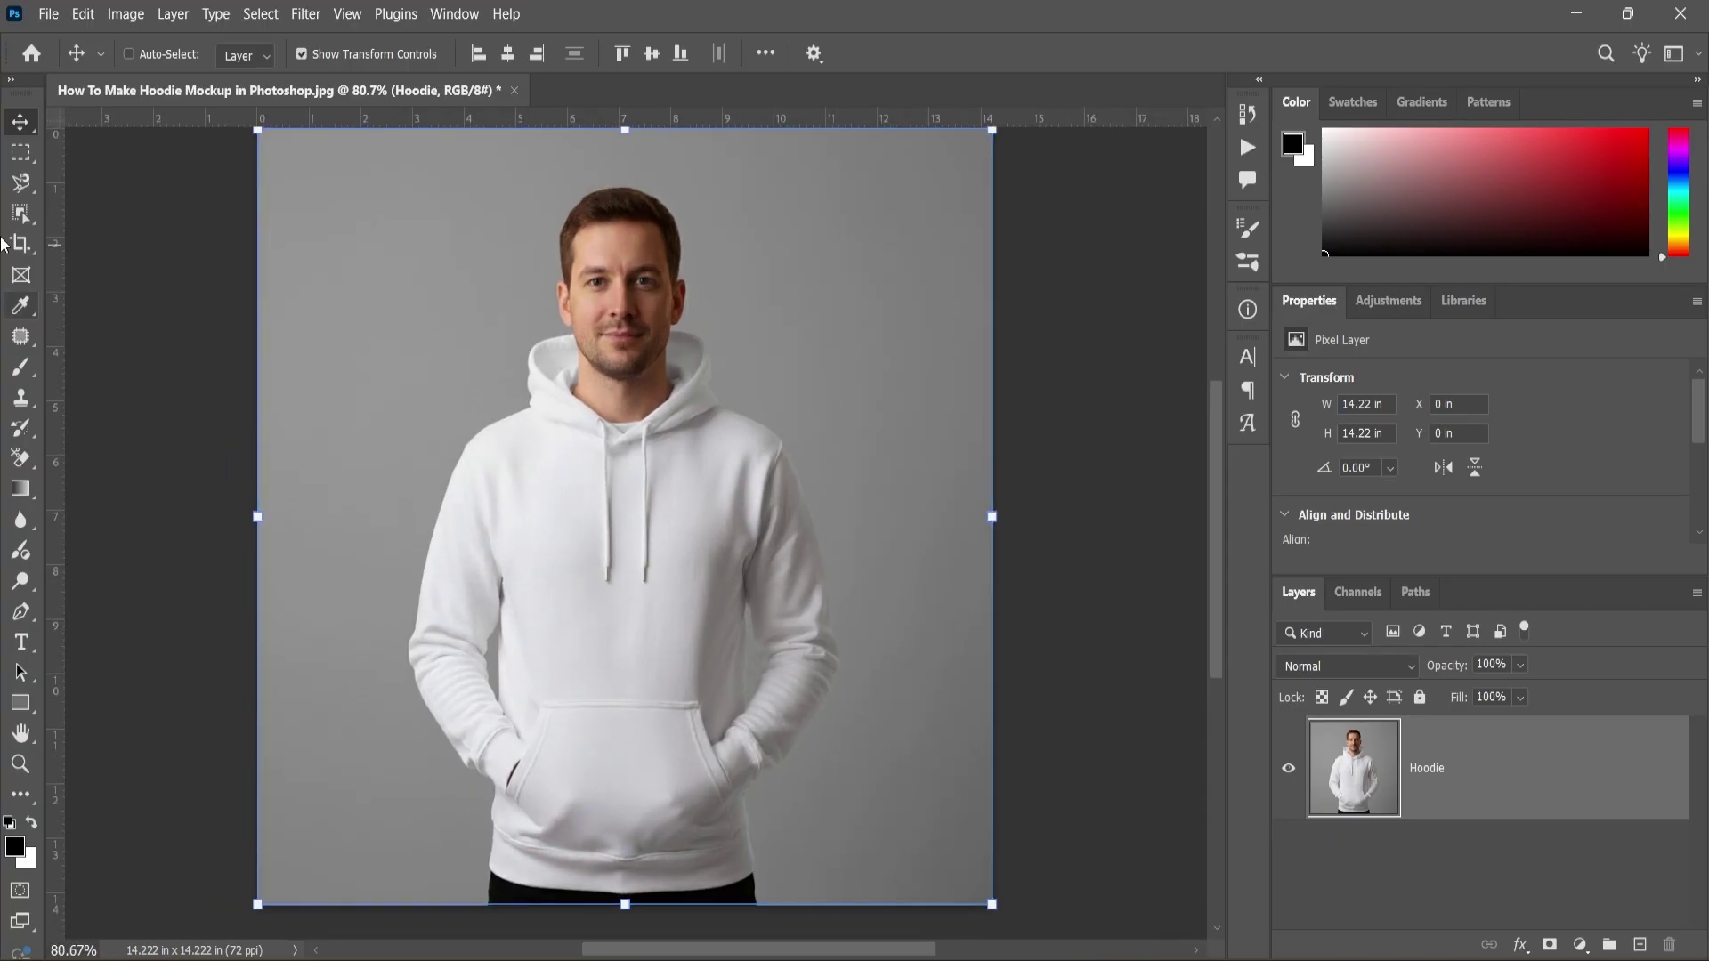
# Step: Select the hoodie with the Object Selection Tool and duplicate it to its own layer (Ctrl+J)
pyautogui.click(20, 214)
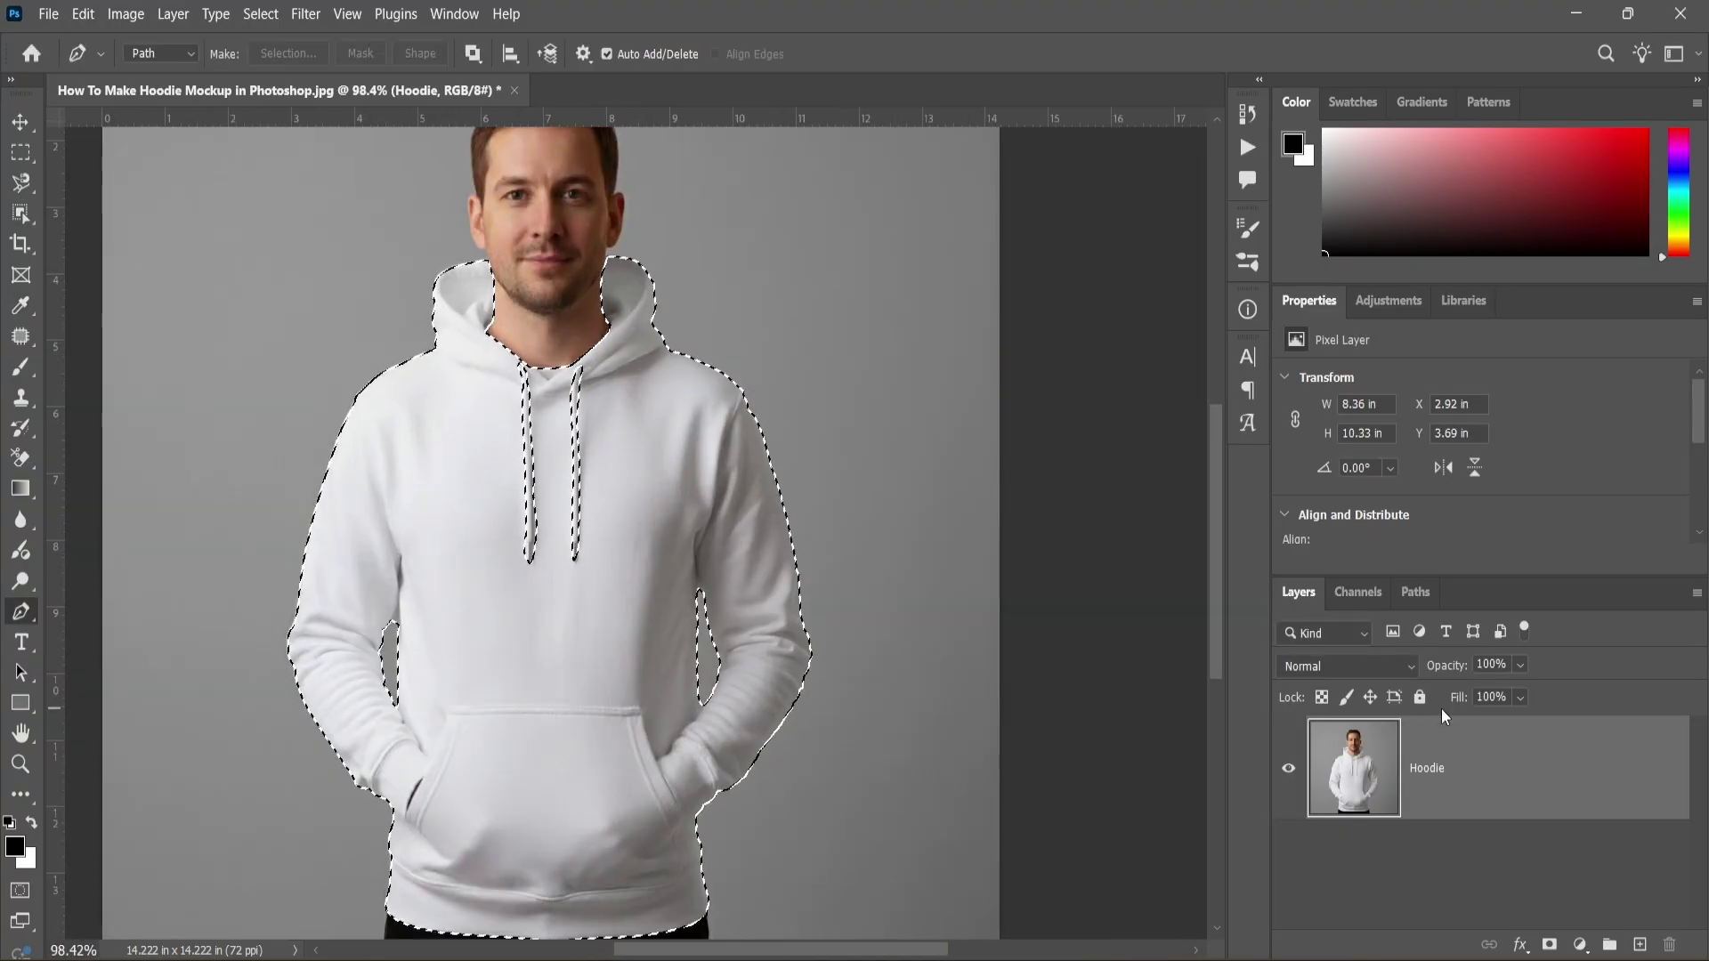
pyautogui.hotkey('ctrl', 'j')
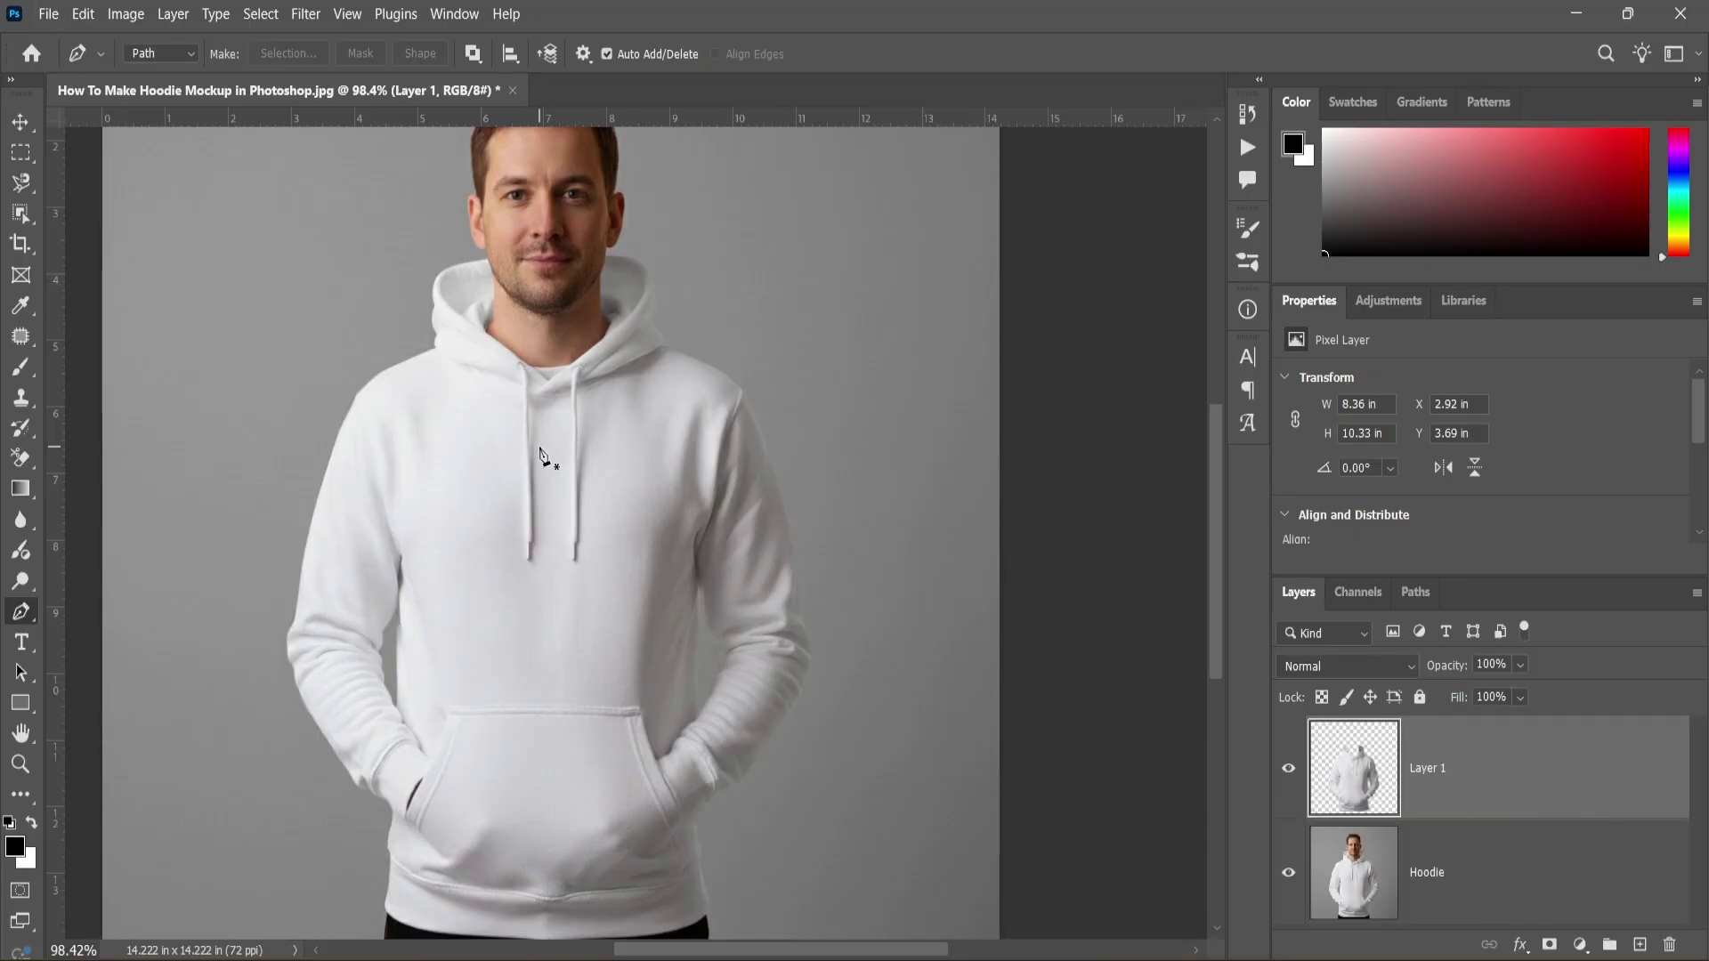
# Step: Place the embedded 'Design' image, shrink it to about a third and position it on the hoodie's chest
pyautogui.click(48, 14)
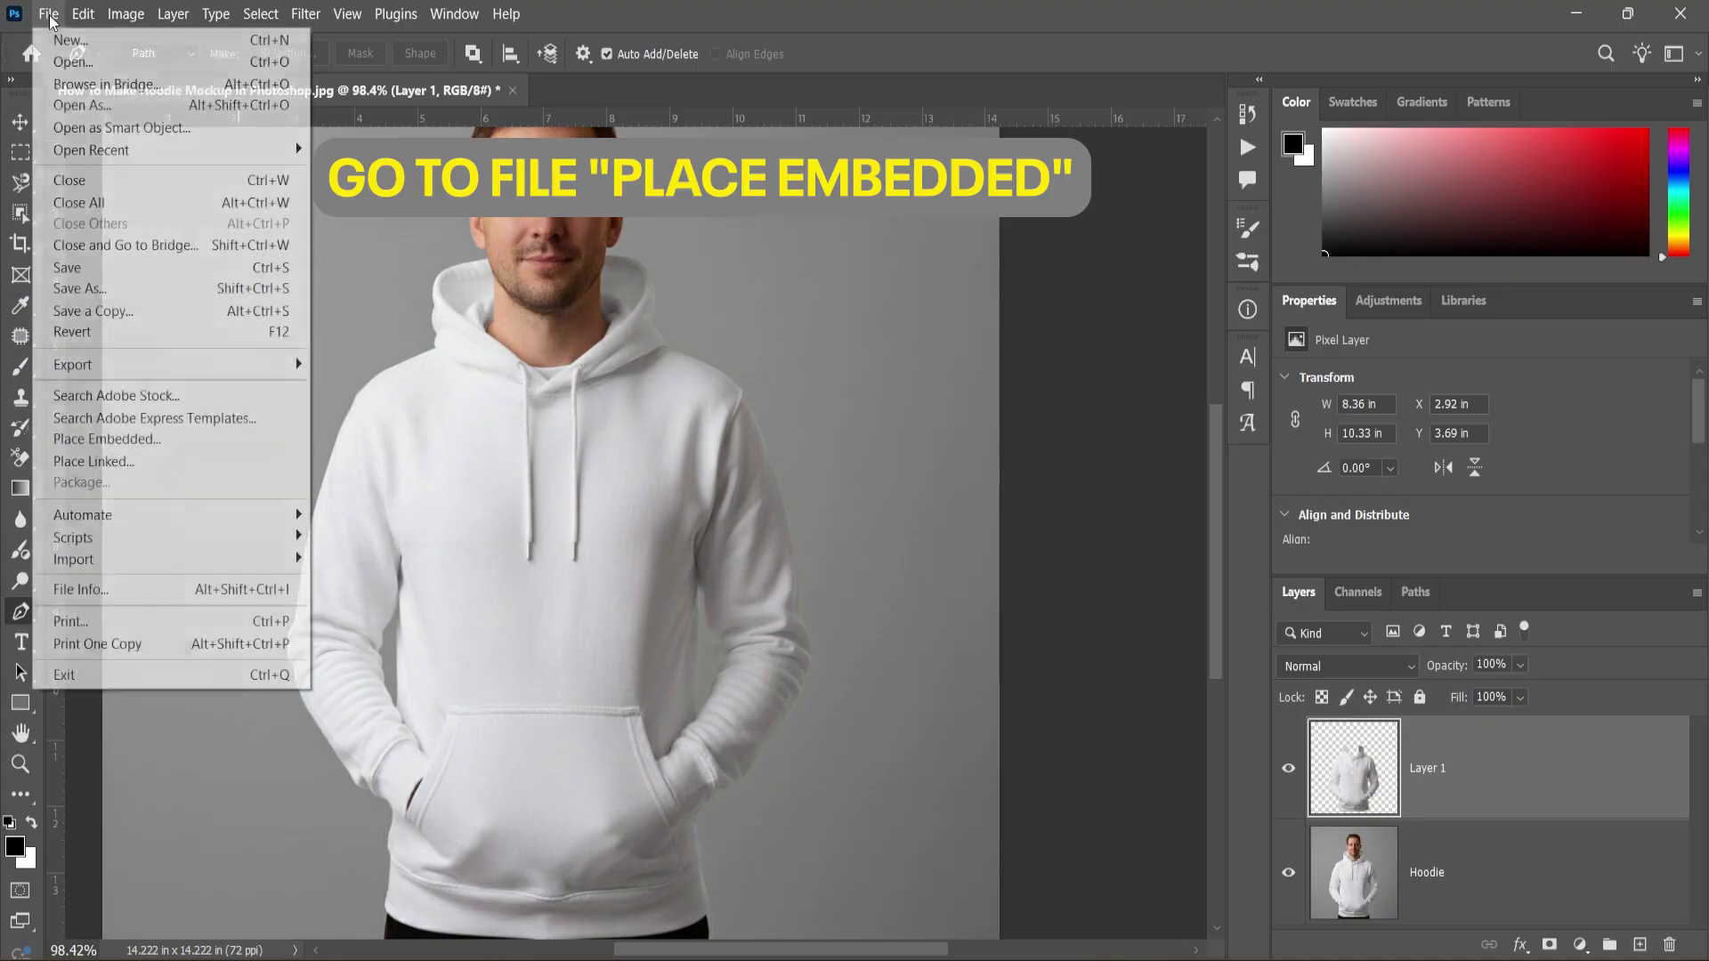
pyautogui.click(134, 420)
pyautogui.doubleClick(213, 204)
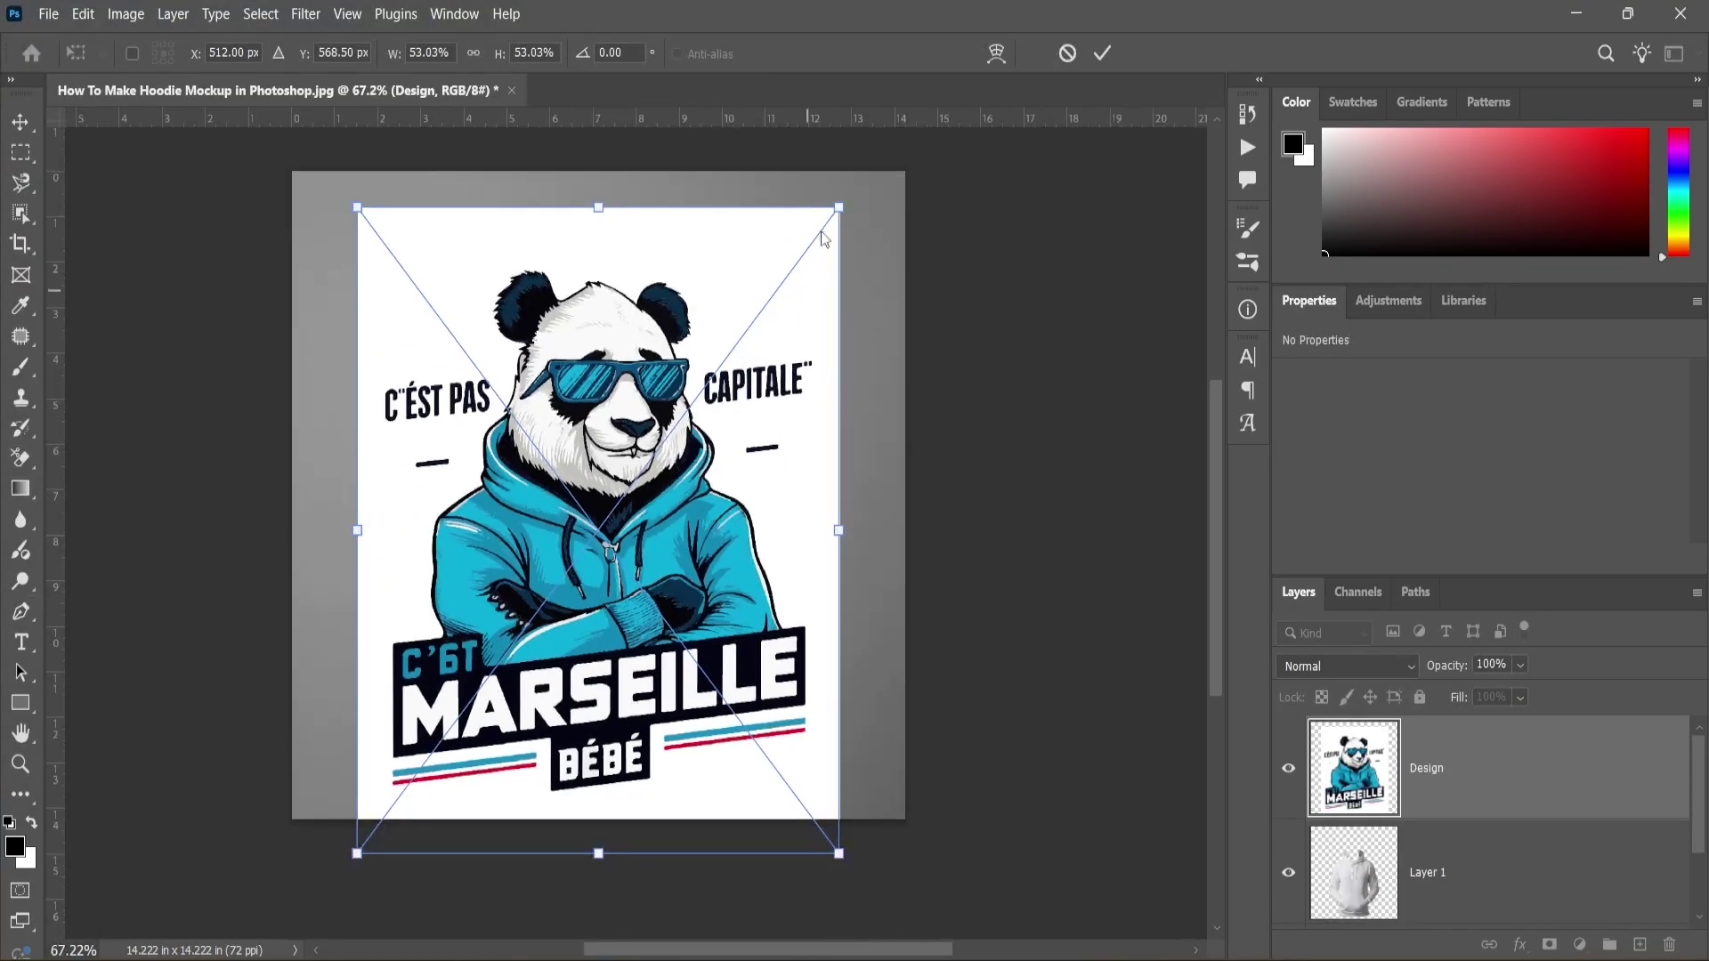
pyautogui.moveTo(841, 206); pyautogui.dragTo(669, 482)
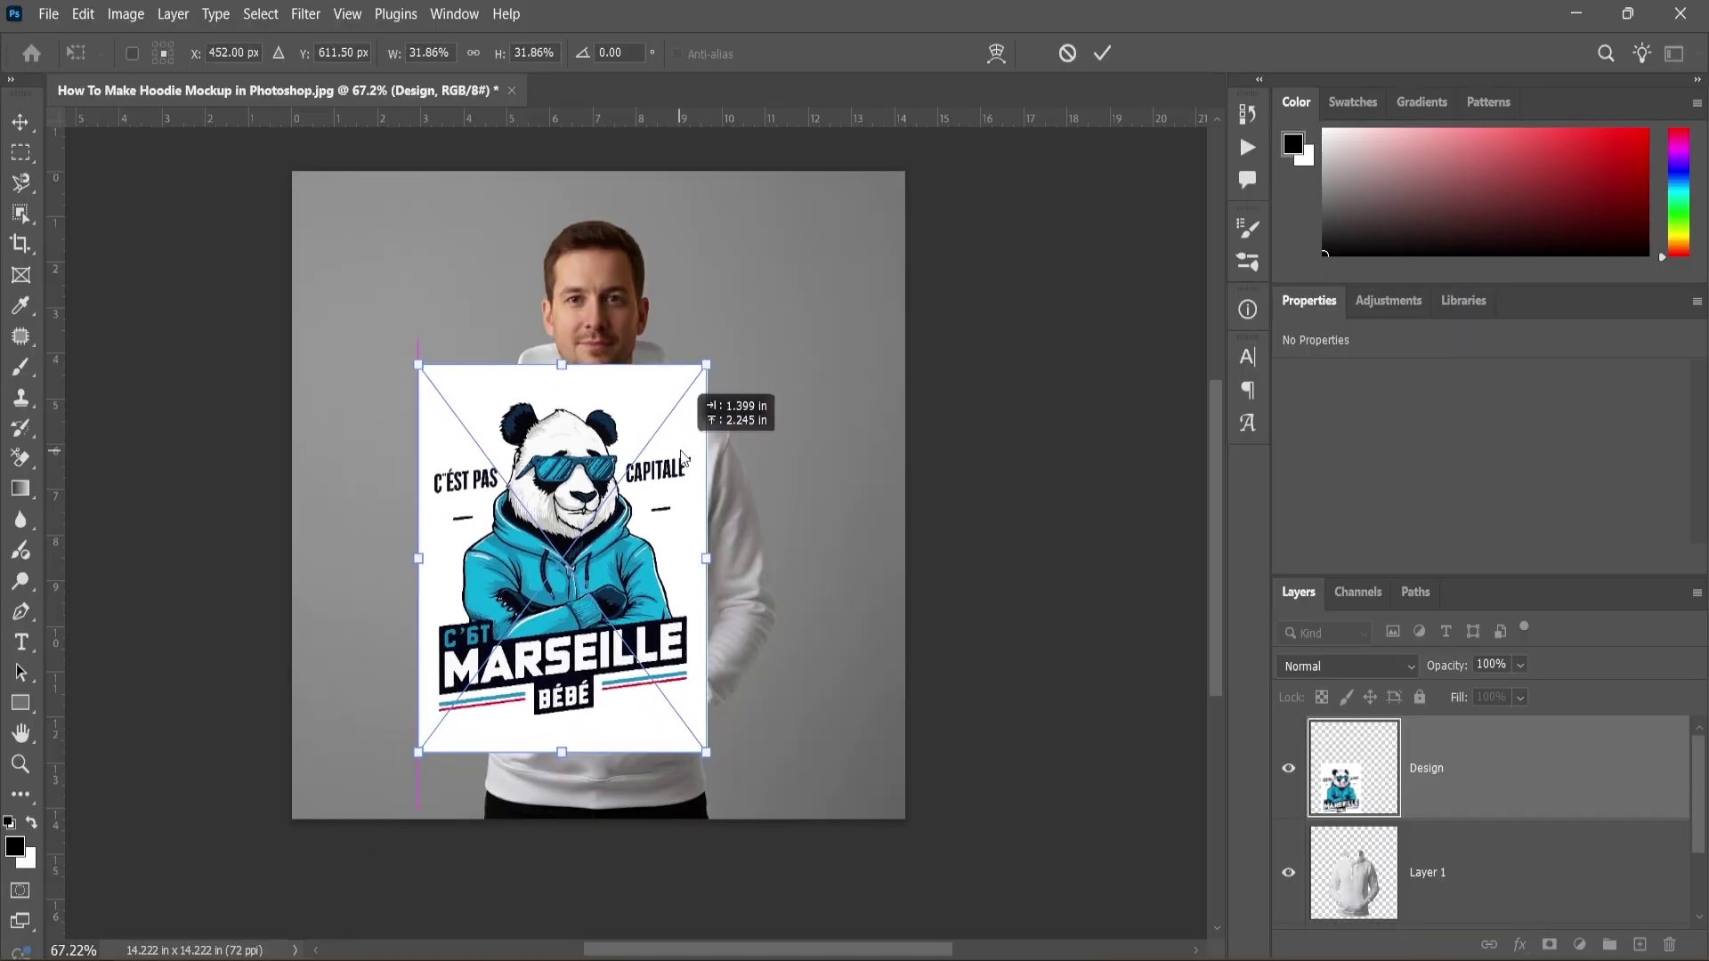
pyautogui.moveTo(562, 641); pyautogui.dragTo(628, 548)
pyautogui.press('Return')
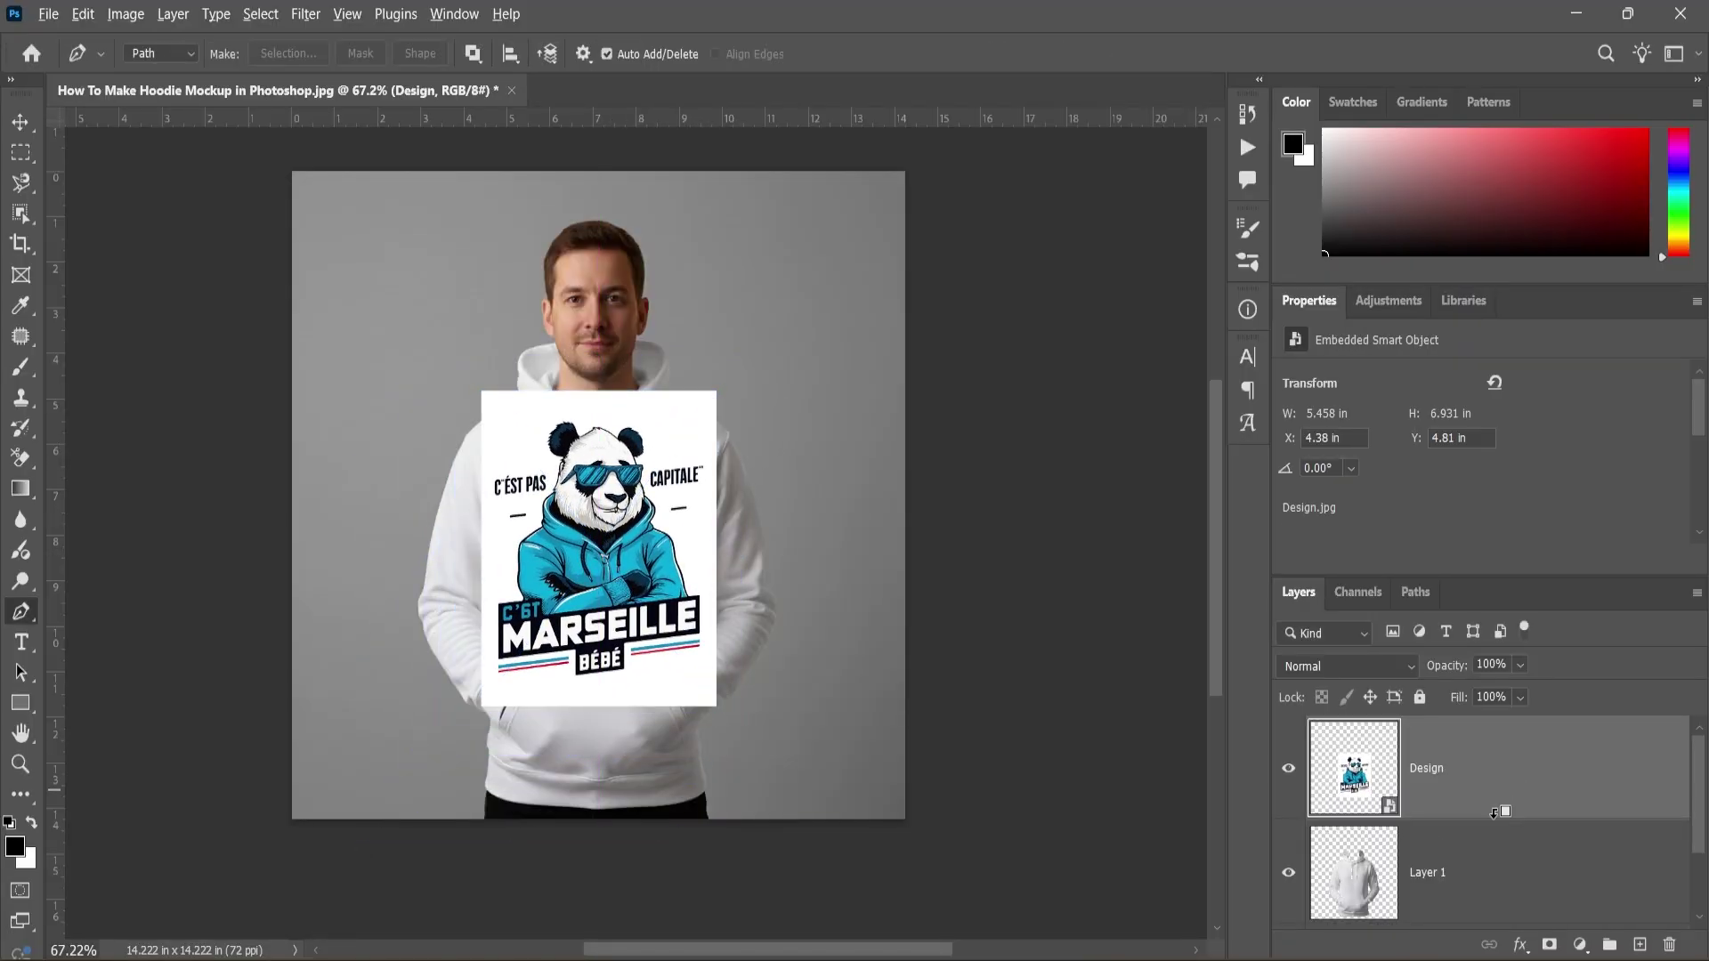
pyautogui.scroll(3, 668, 561)
pyautogui.scroll(2, 668, 560)
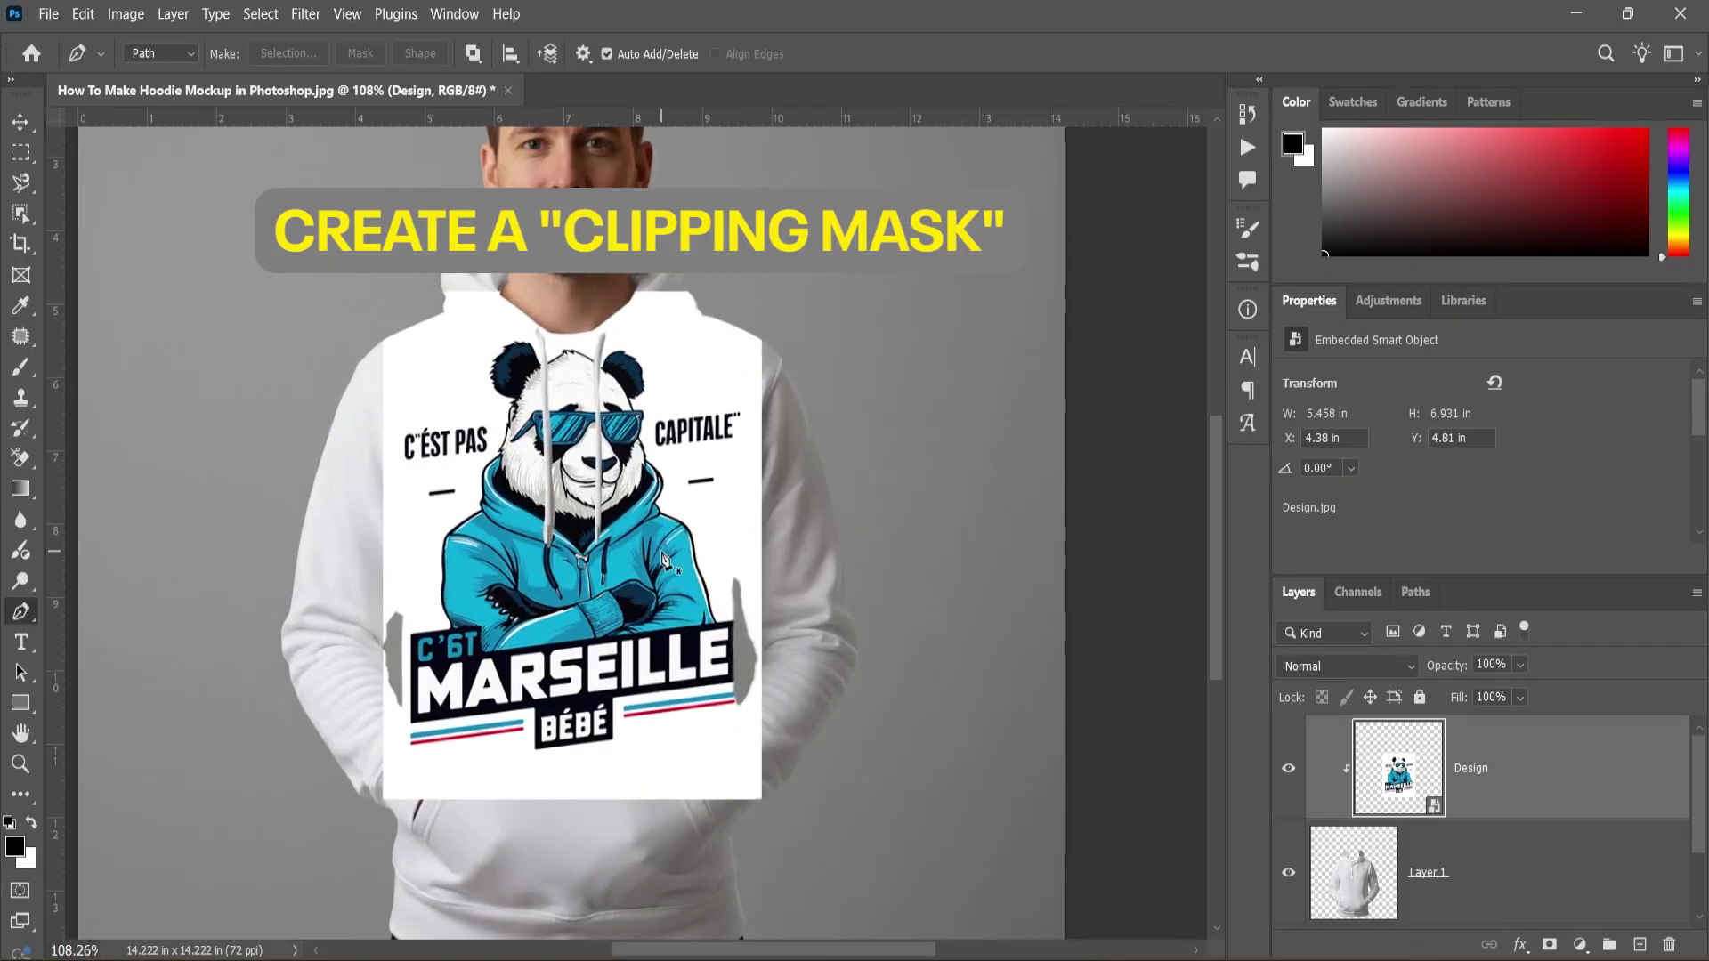
# Step: Set the Design layer's blend mode to Multiply so its white background disappears
pyautogui.click(1340, 664)
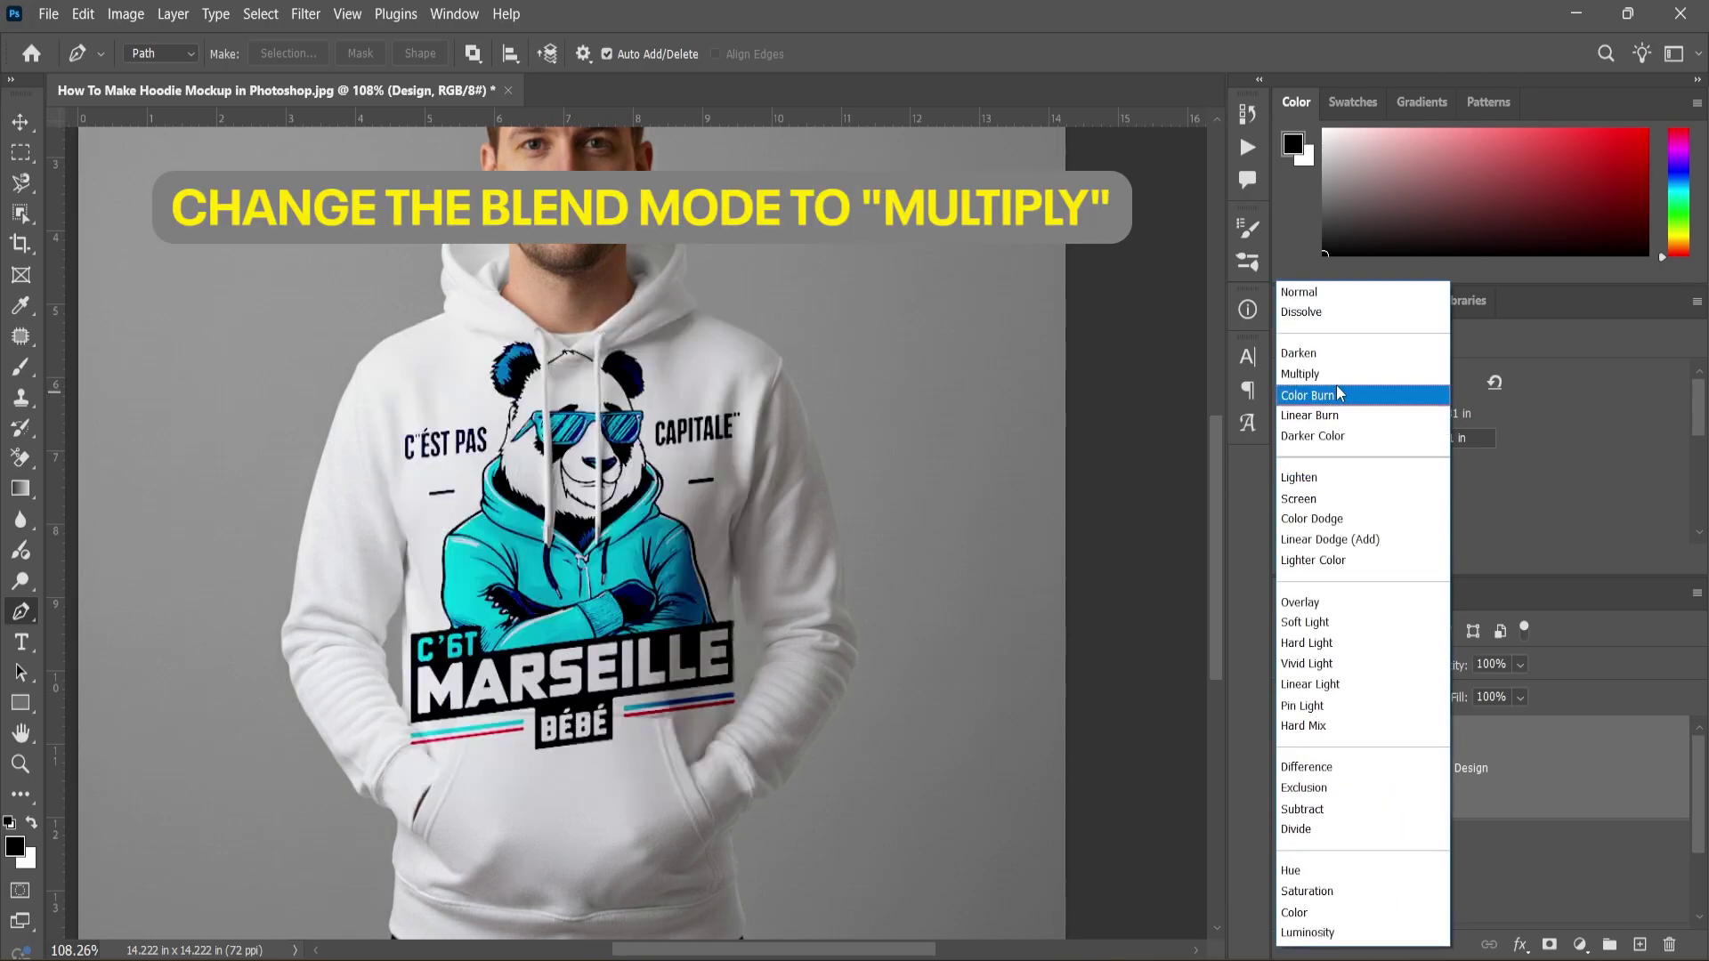
pyautogui.click(1337, 385)
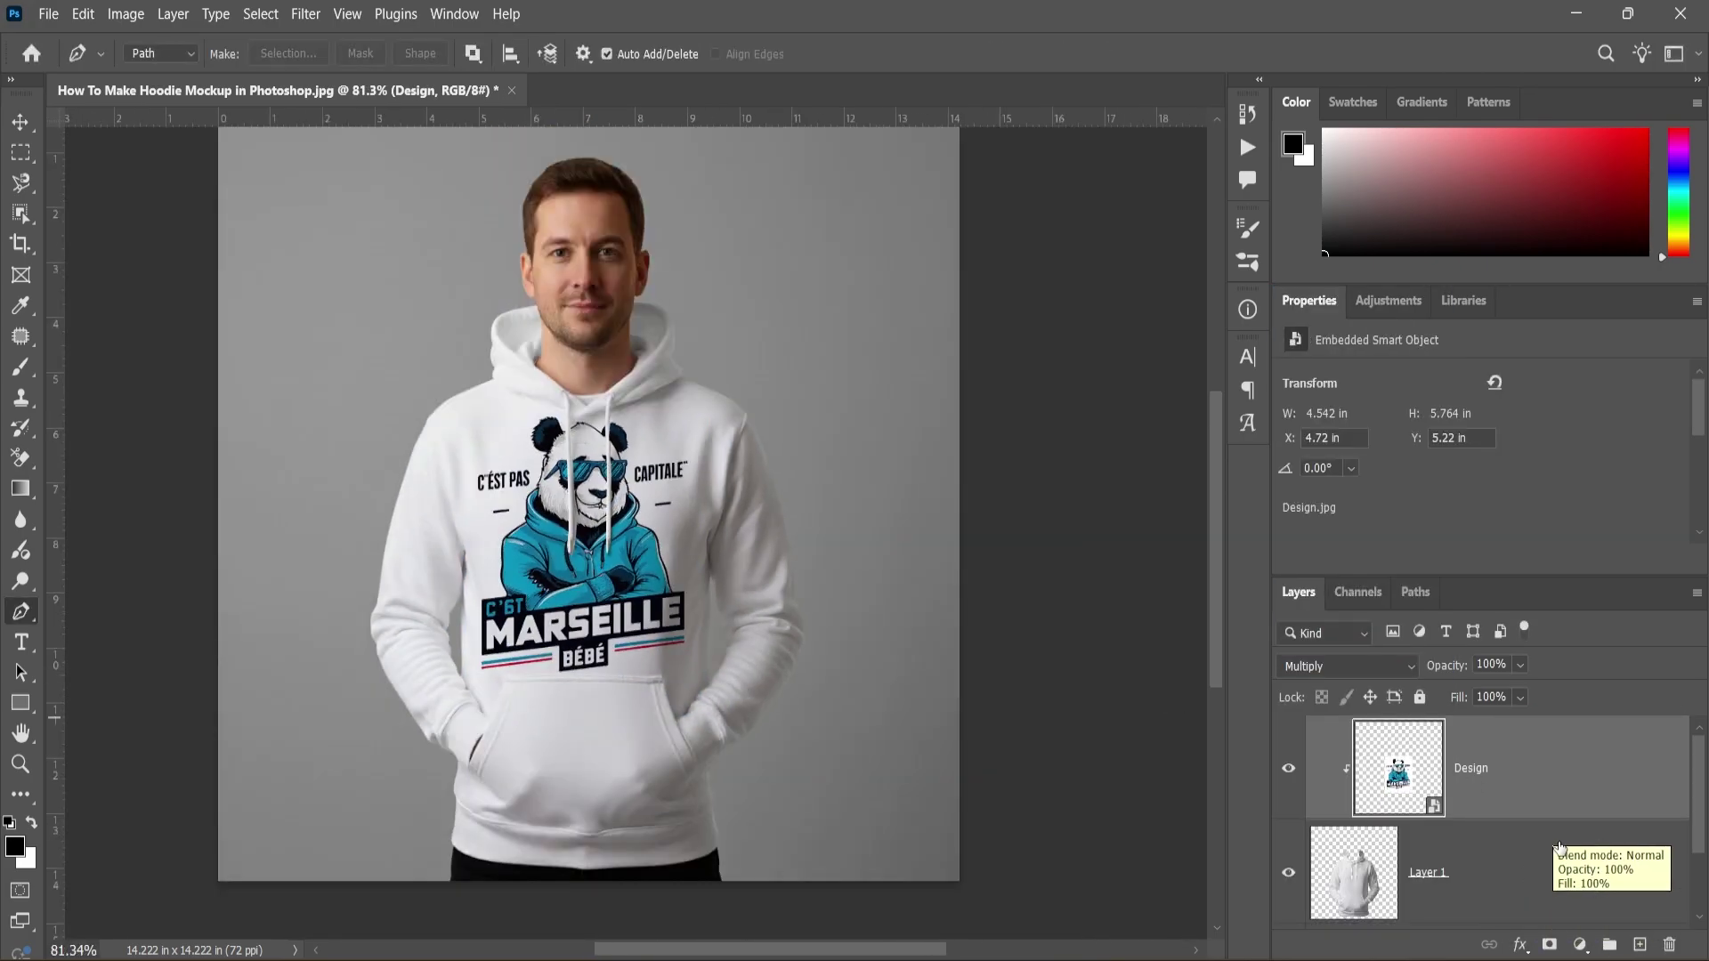
# Step: In Blending Options, split the Underlying Layer white slider so the fabric shading shows through, and accept
pyautogui.click(1521, 945)
pyautogui.click(1578, 723)
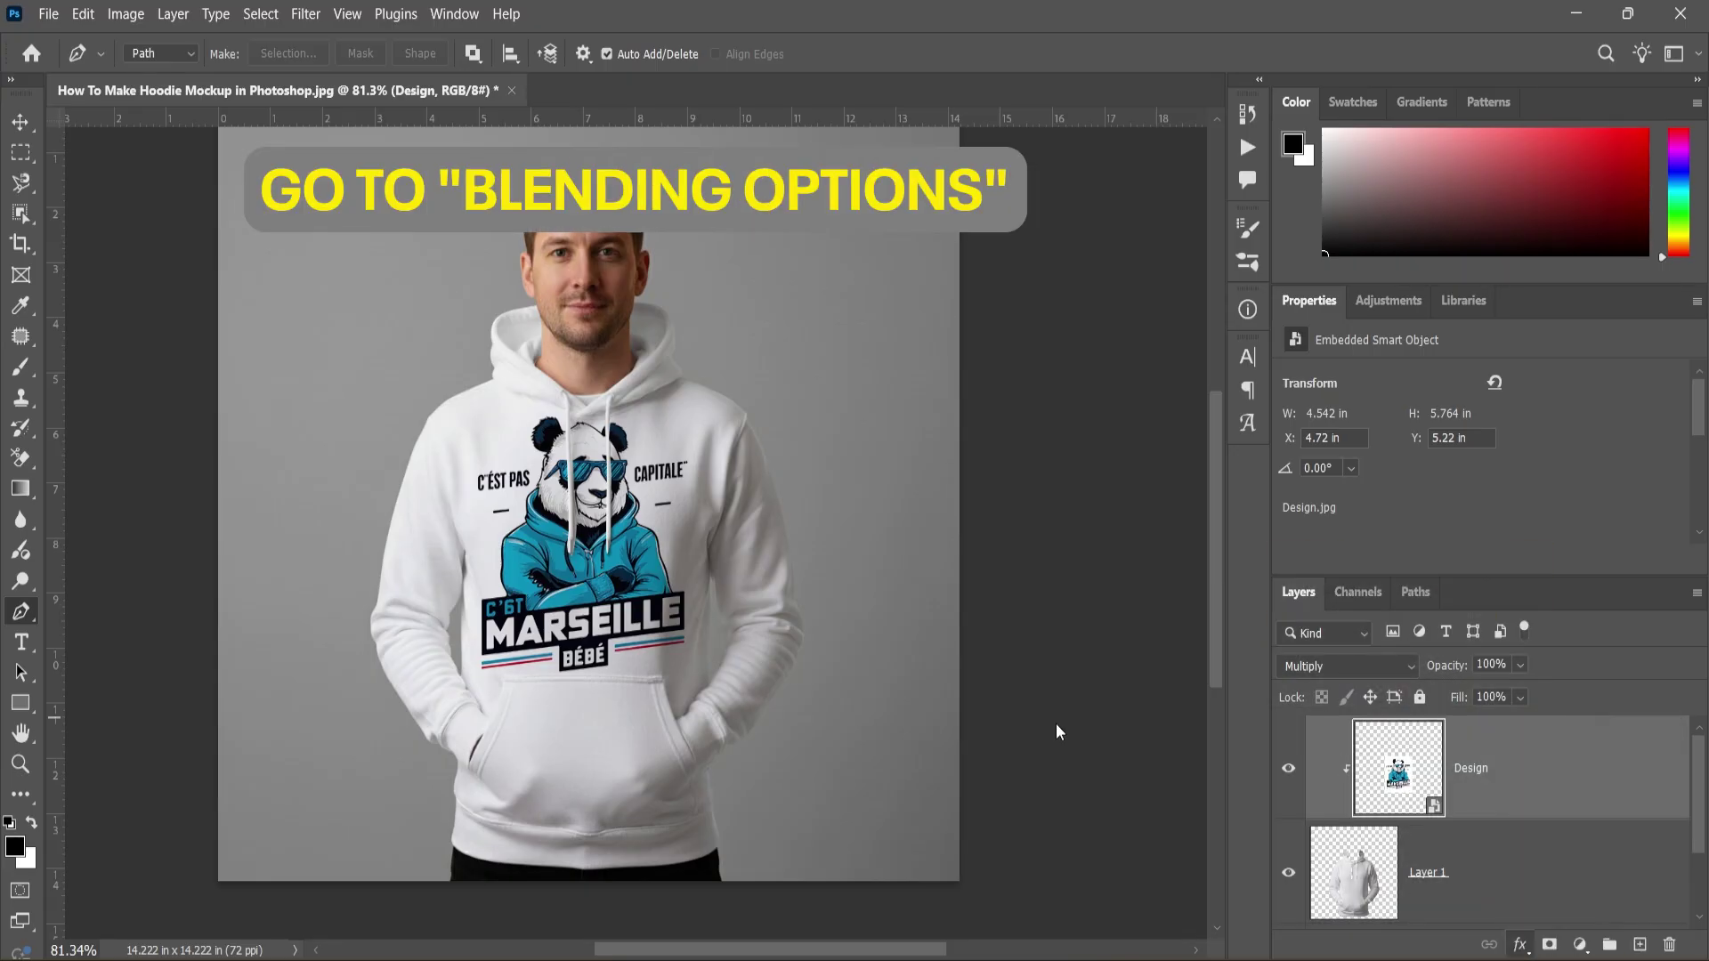
pyautogui.press('alt')
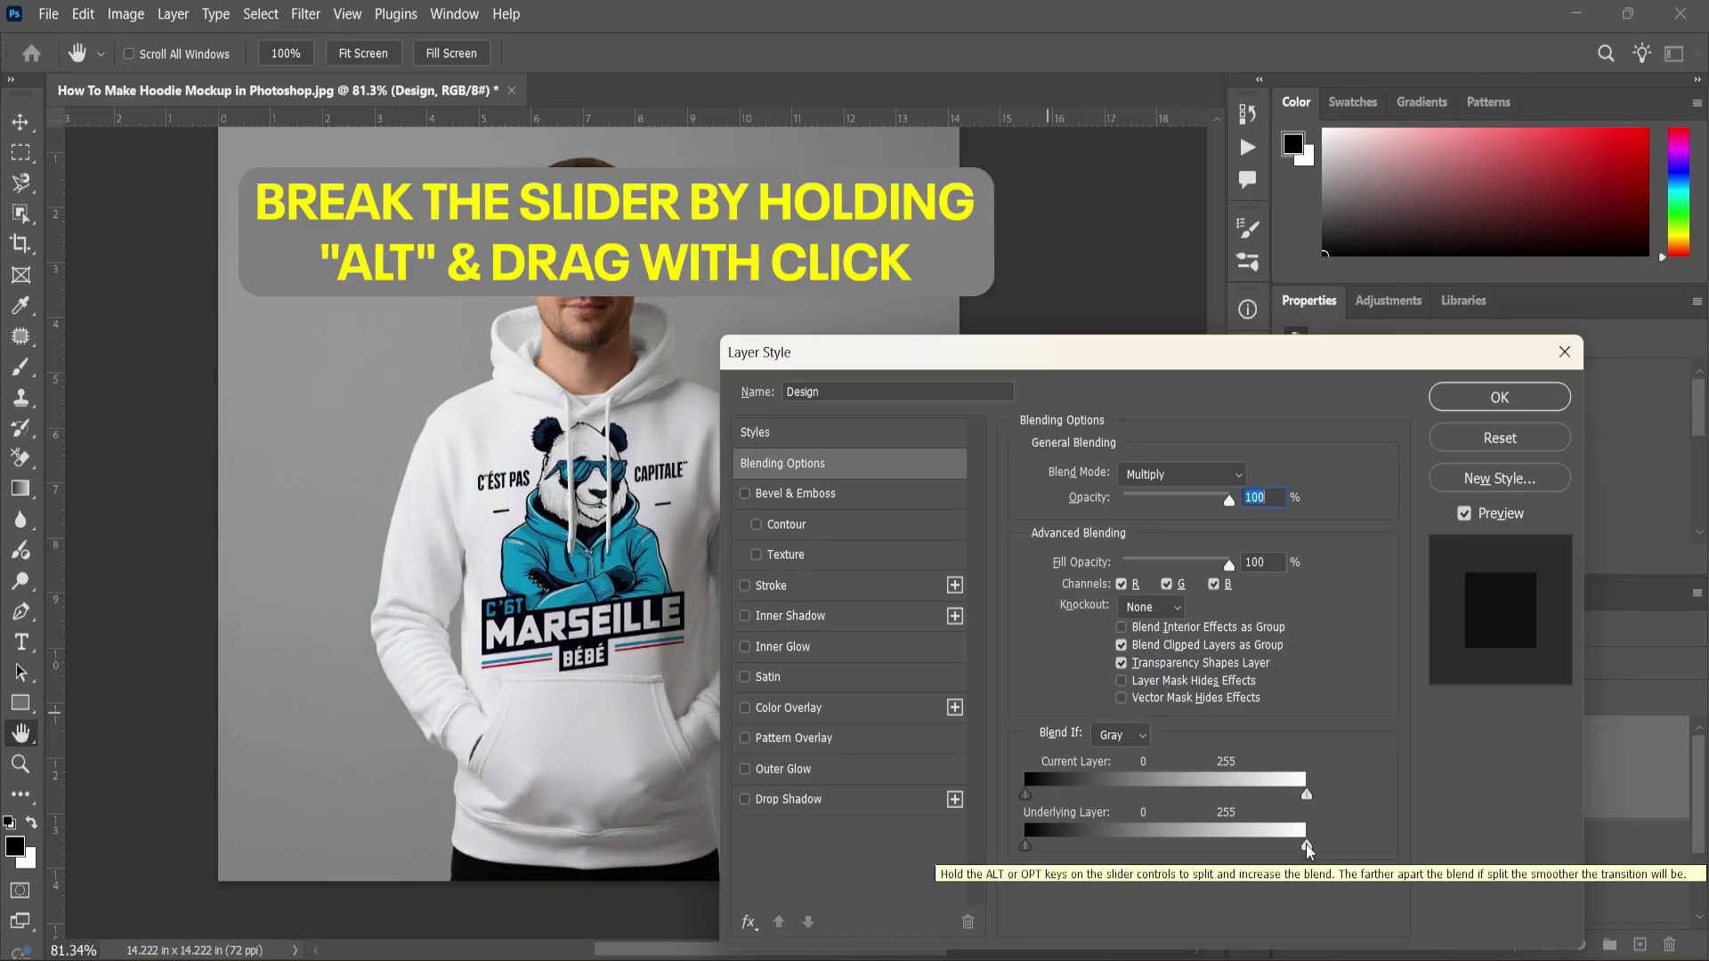
pyautogui.moveTo(1307, 845); pyautogui.dragTo(1229, 839)
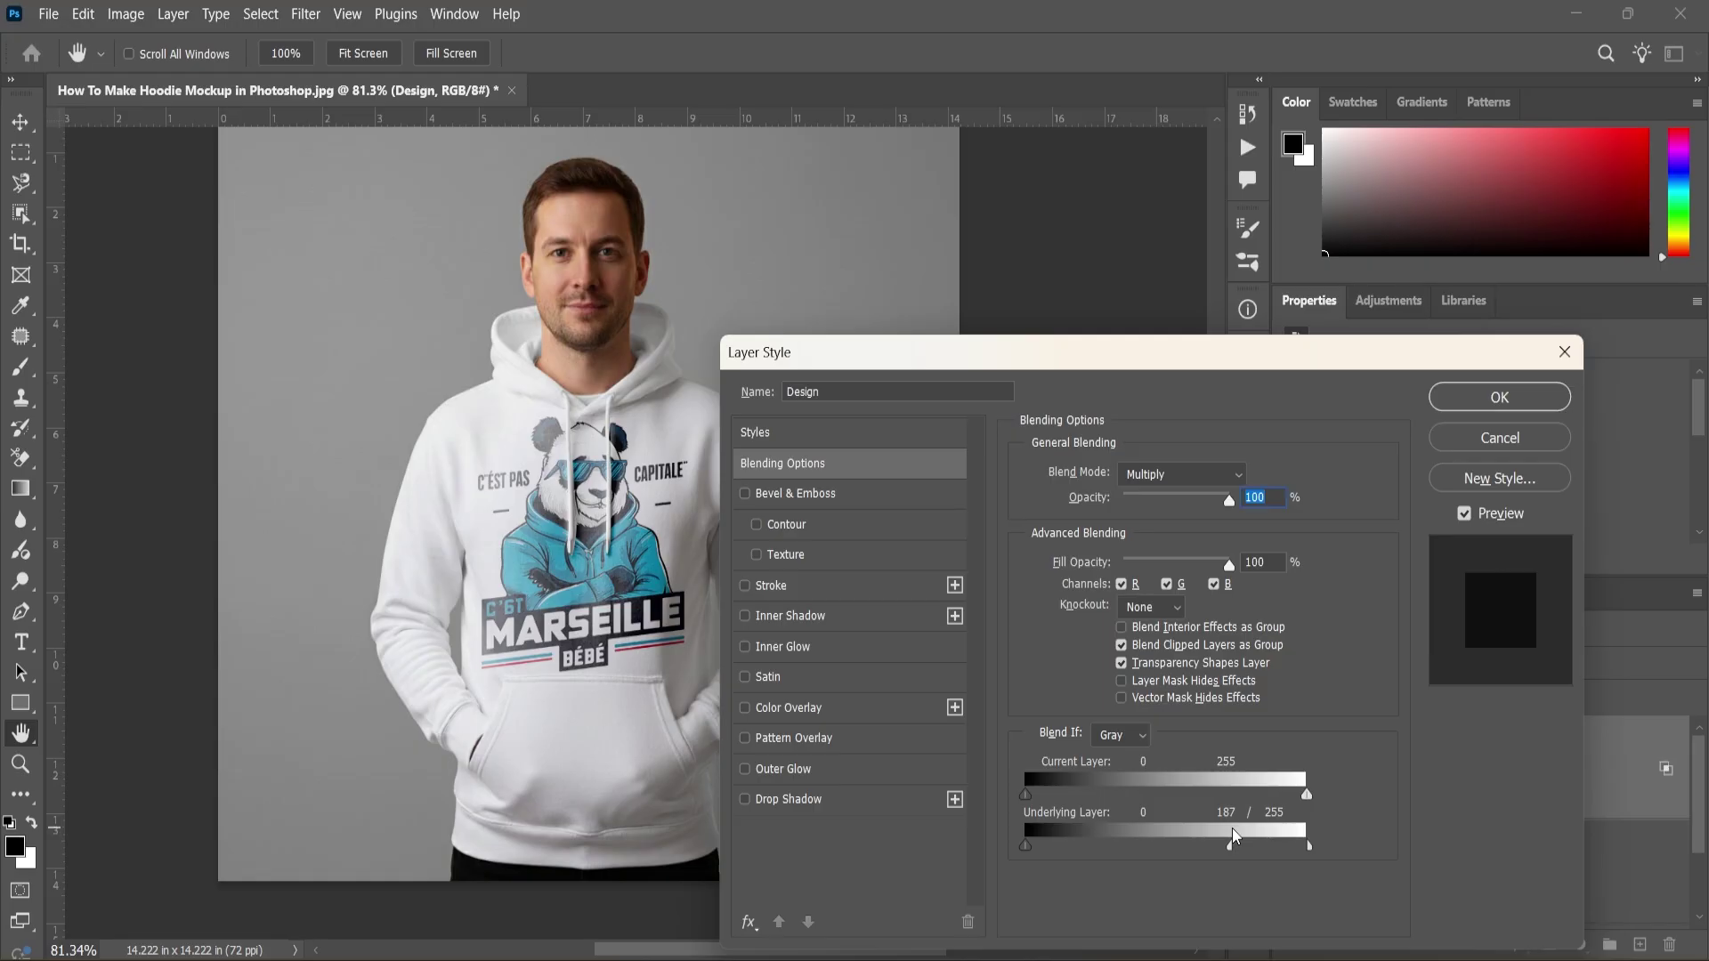
pyautogui.click(1499, 397)
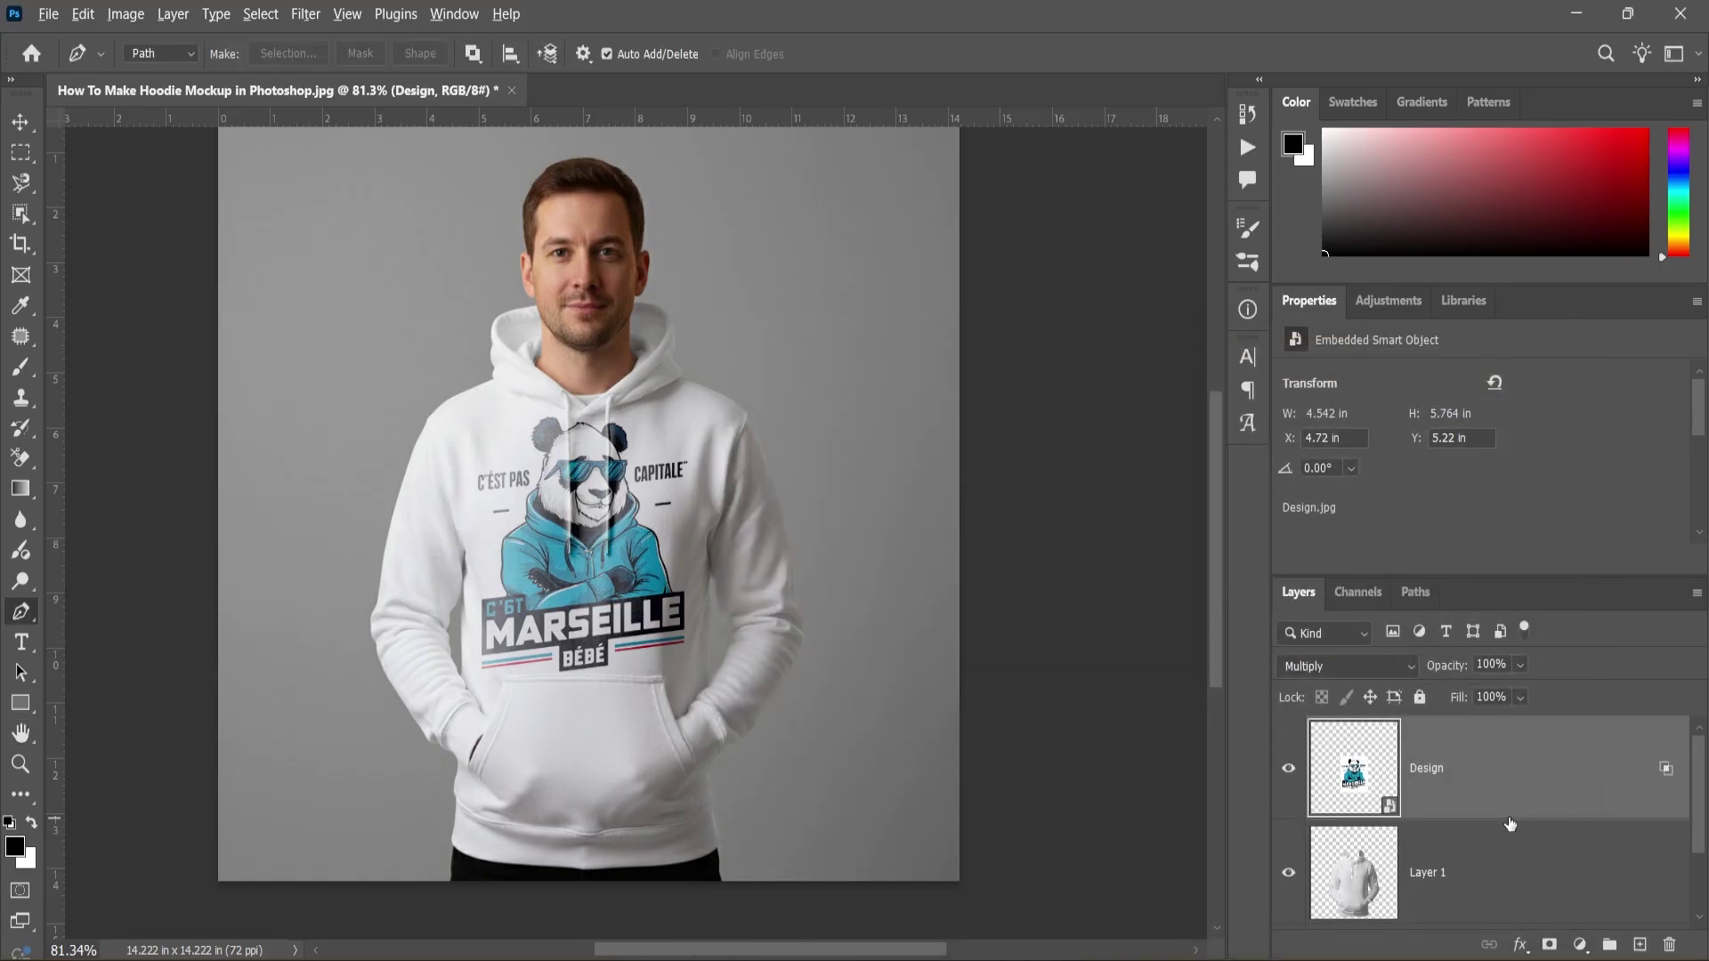
pyautogui.scroll(-1, 888, 481)
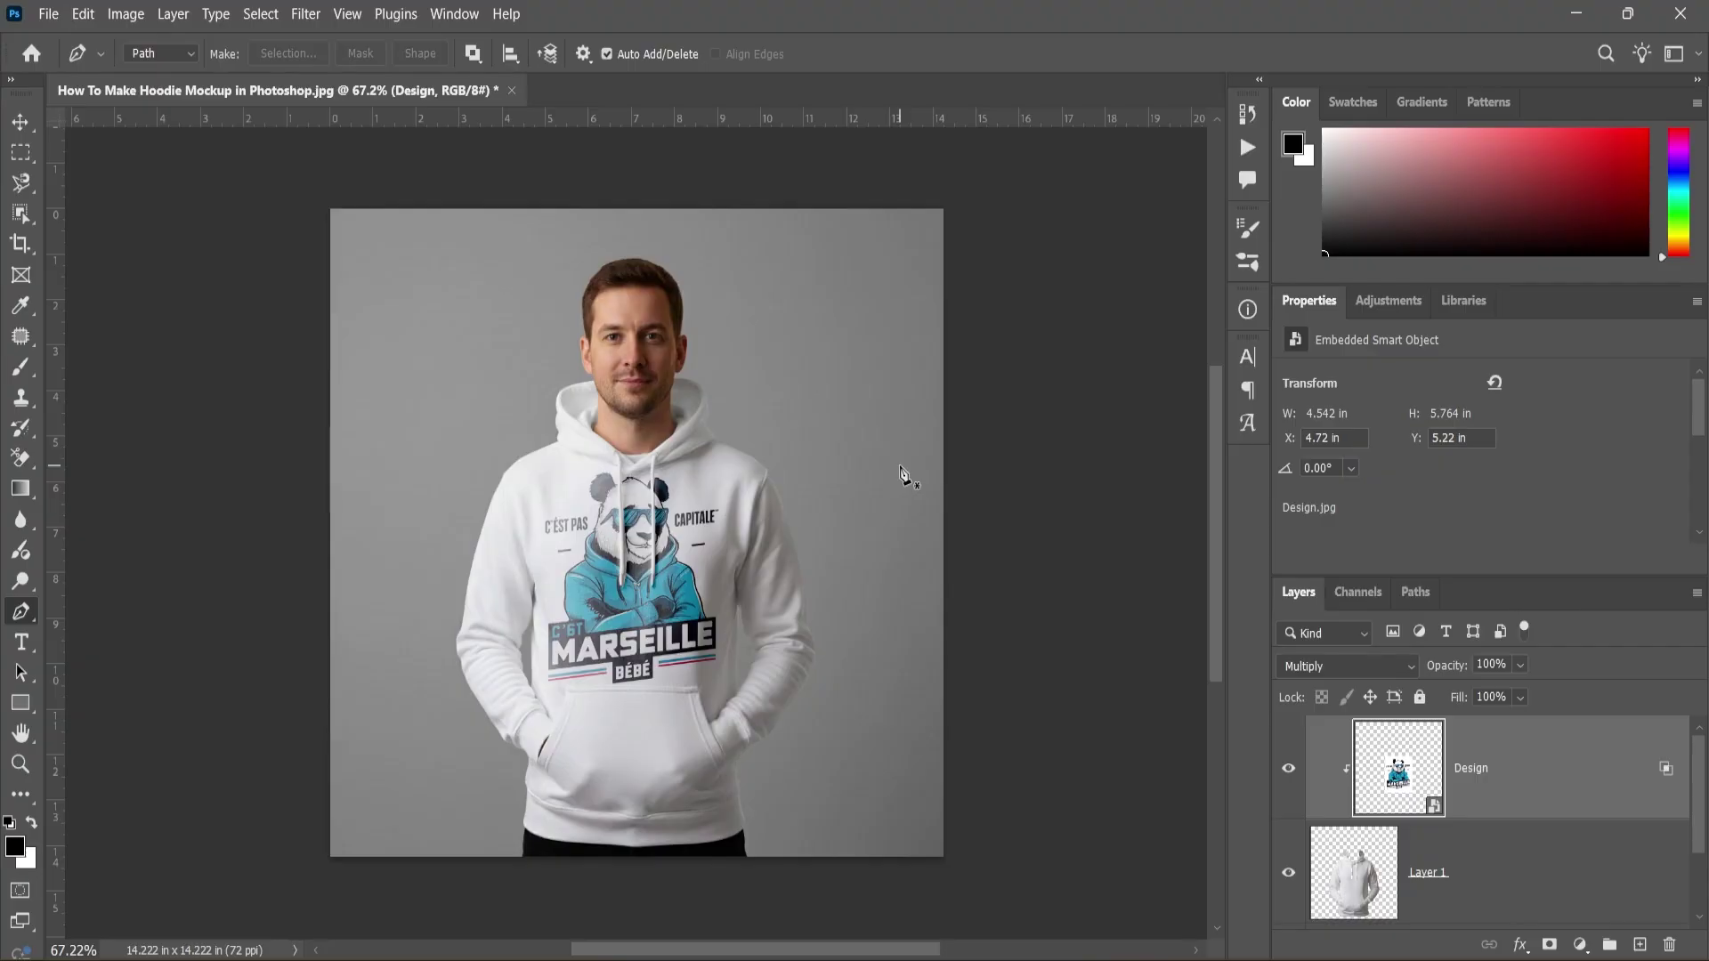